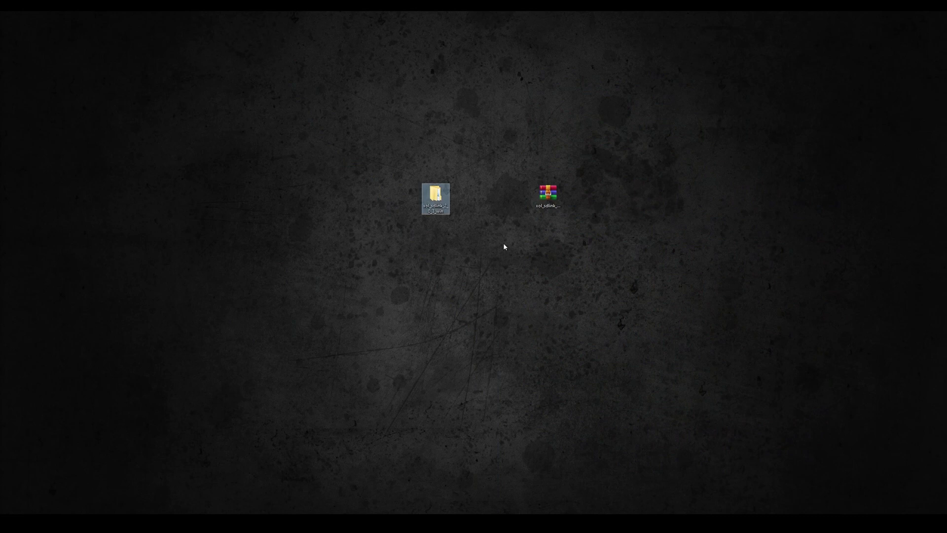
- Select the xol_sdlink zip archive, then the extracted xol_sdlink_2_0_3_win folder on the desktop
left_click(546, 202)
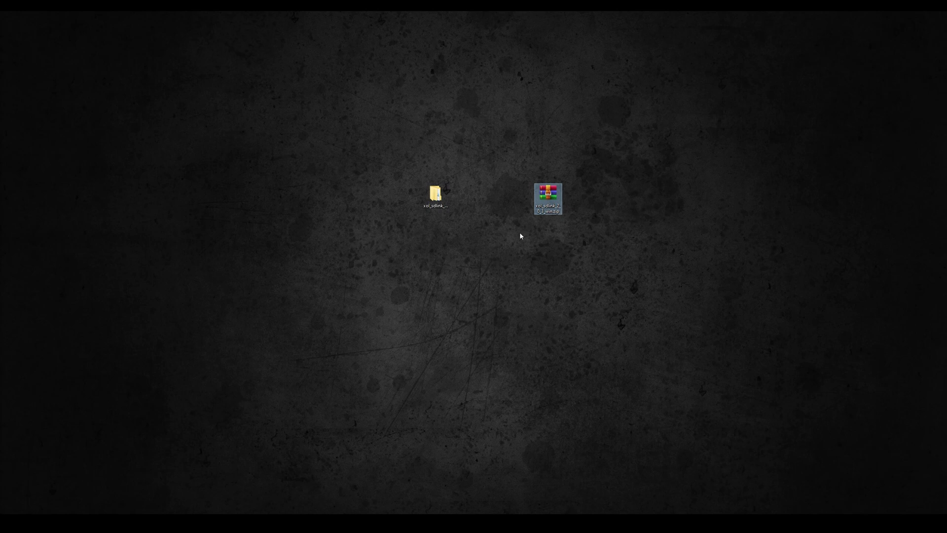
left_click(445, 207)
- Copy the xol_sdlink folder into Documents\Allegorithmic\Substance Designer\python\sduserplugins
double_click(436, 205)
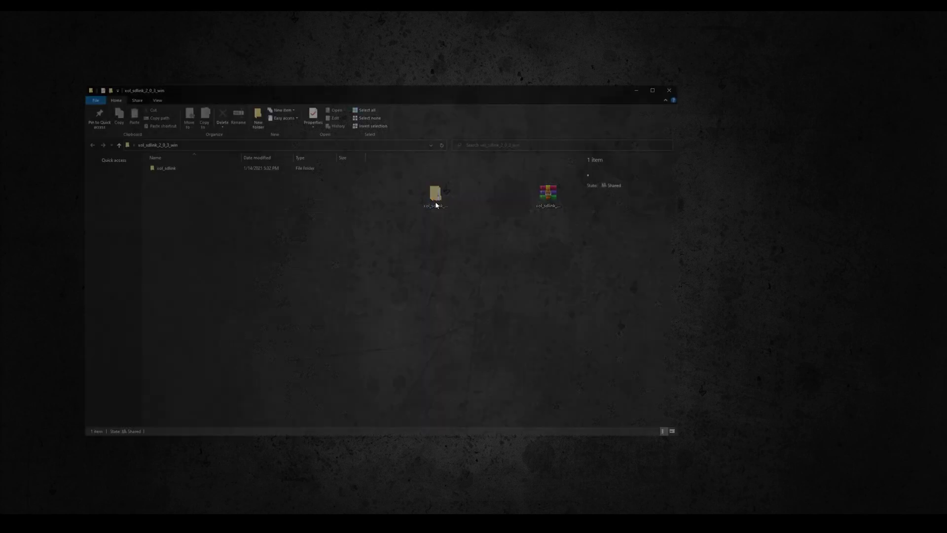
right_click(174, 166)
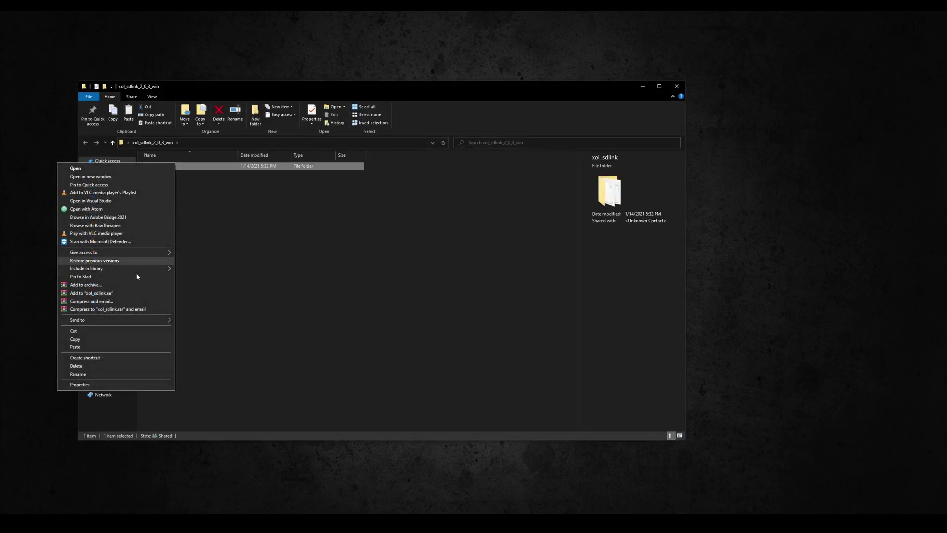
left_click(122, 339)
left_click(176, 283)
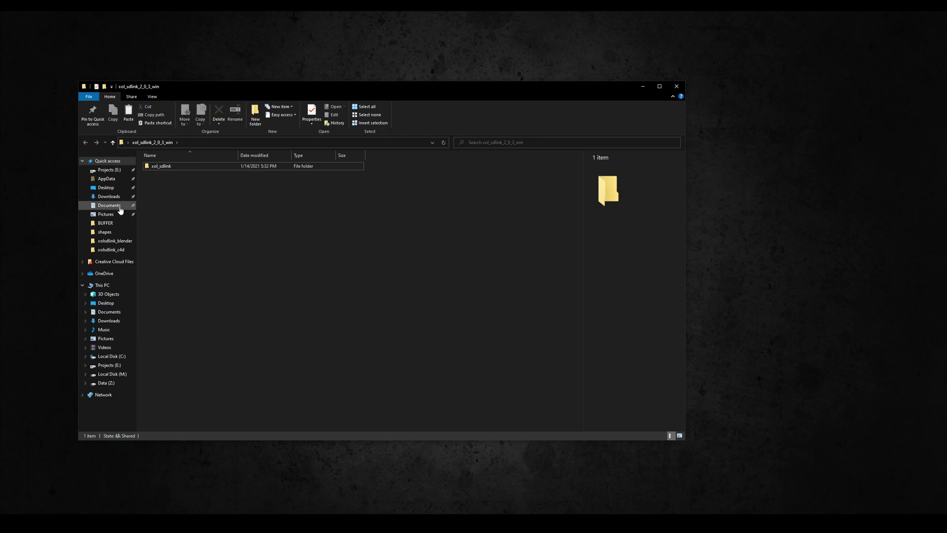
left_click(120, 210)
double_click(163, 198)
left_click(174, 175)
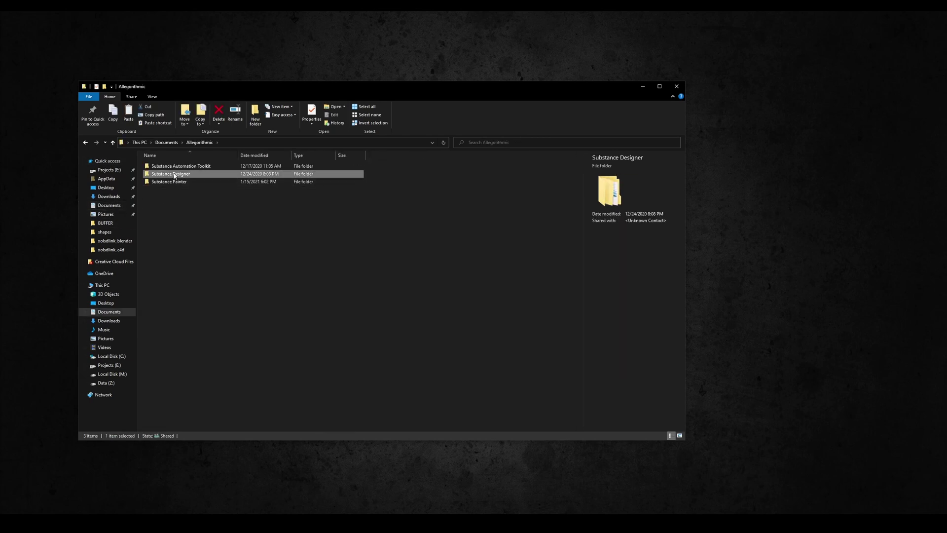
double_click(174, 175)
double_click(174, 172)
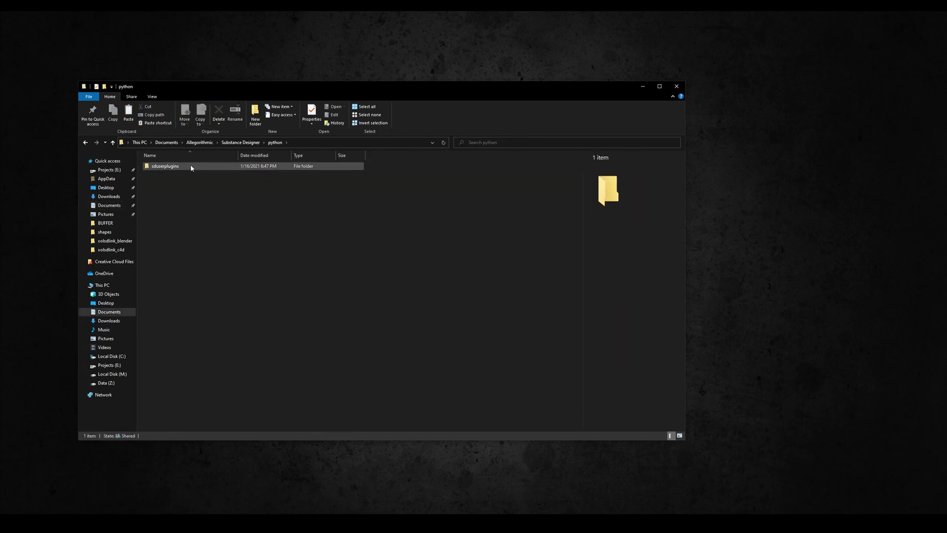
double_click(192, 167)
key("ctrl+v")
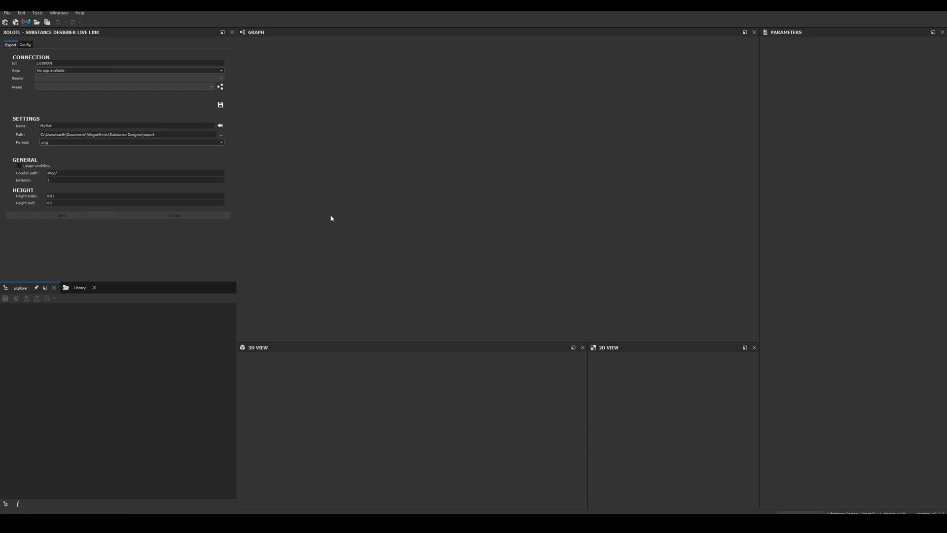
left_click(37, 13)
left_click(47, 58)
left_click(422, 253)
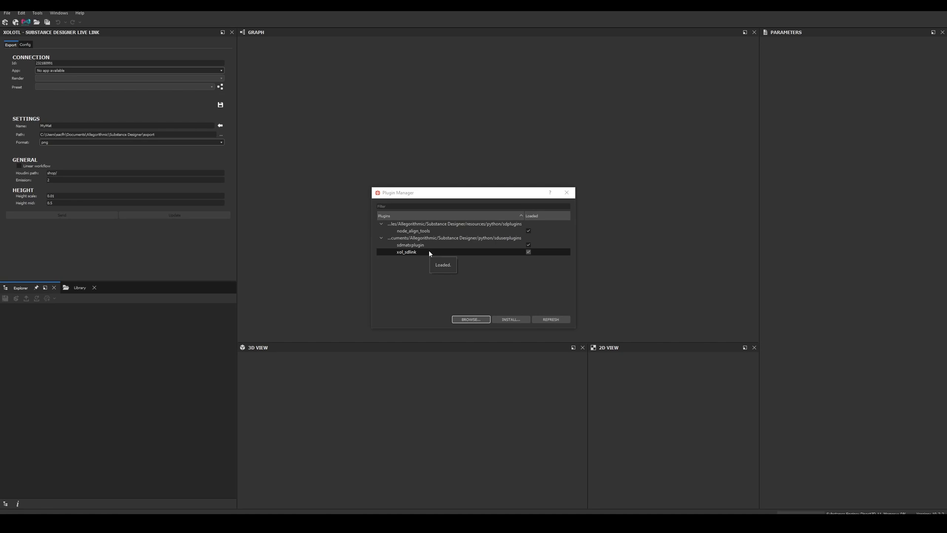
left_click(566, 192)
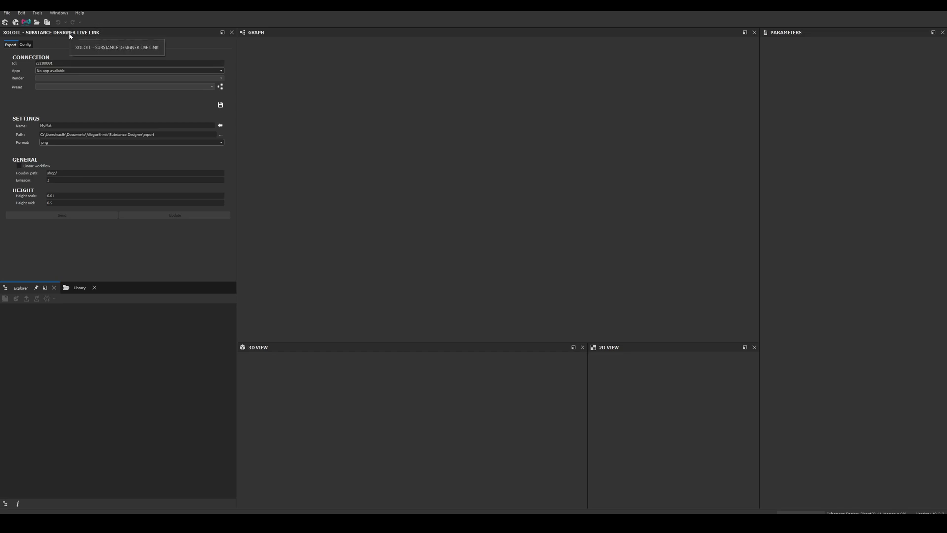
left_click(59, 13)
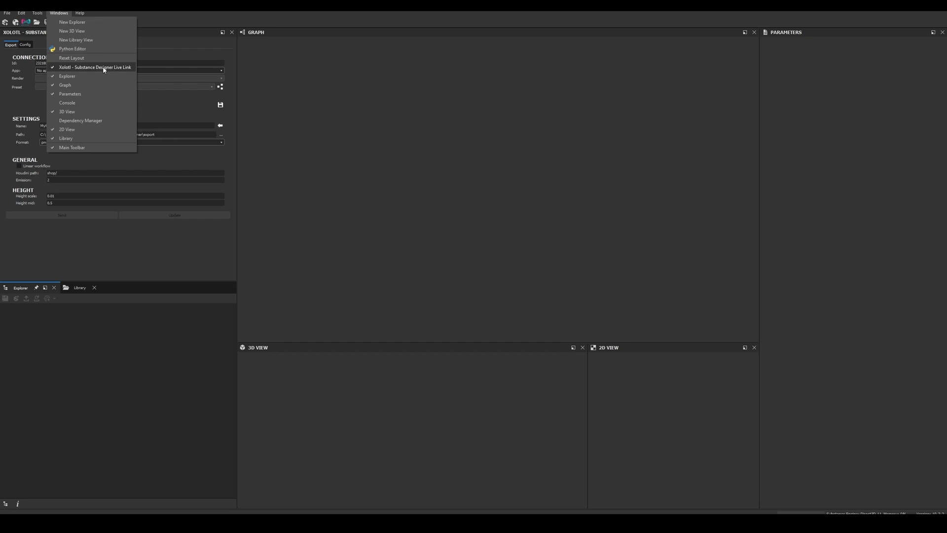
left_click(376, 97)
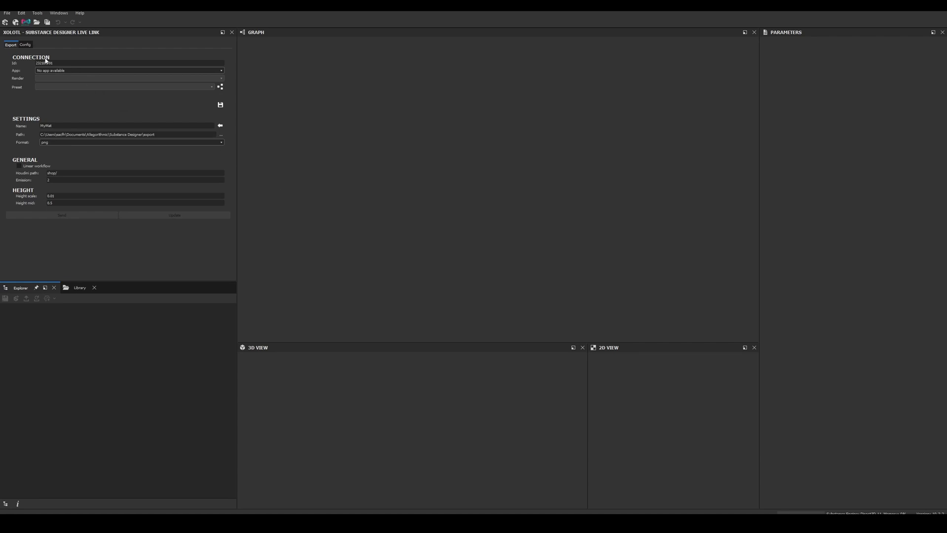
- In the Xolotl Config settings, choose Houdini version 18.5
left_click(25, 45)
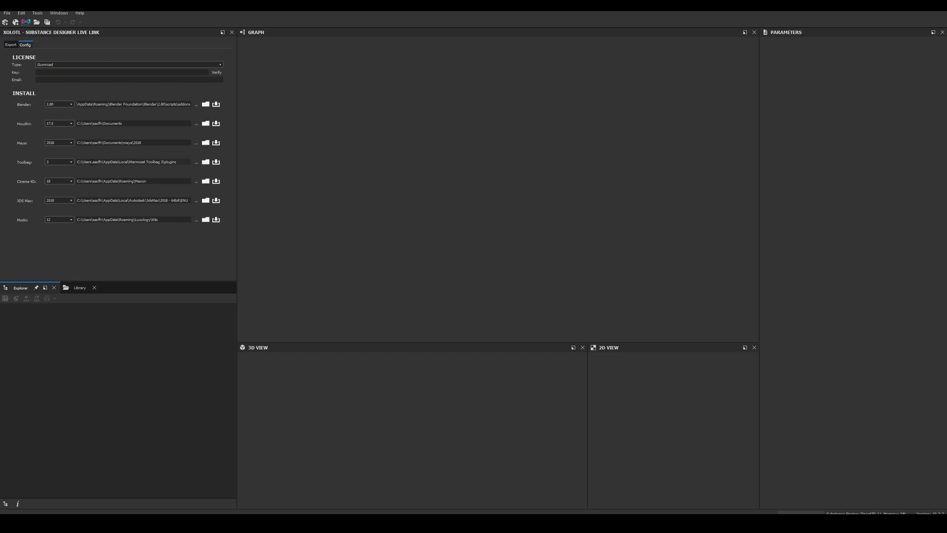
double_click(66, 200)
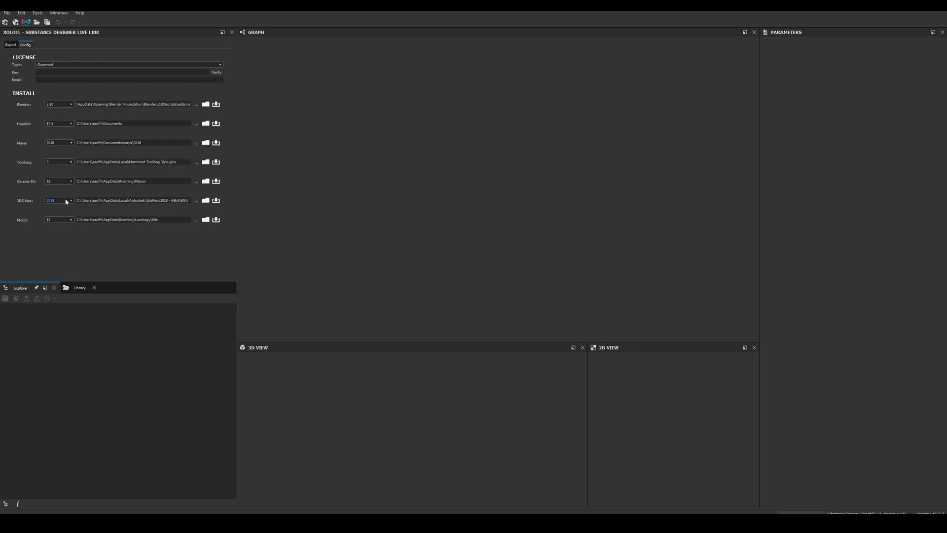
left_click(61, 125)
left_click(65, 139)
- Check the houdini18.5 scripts\python folder for the xol_sdlink plugin
left_click(206, 124)
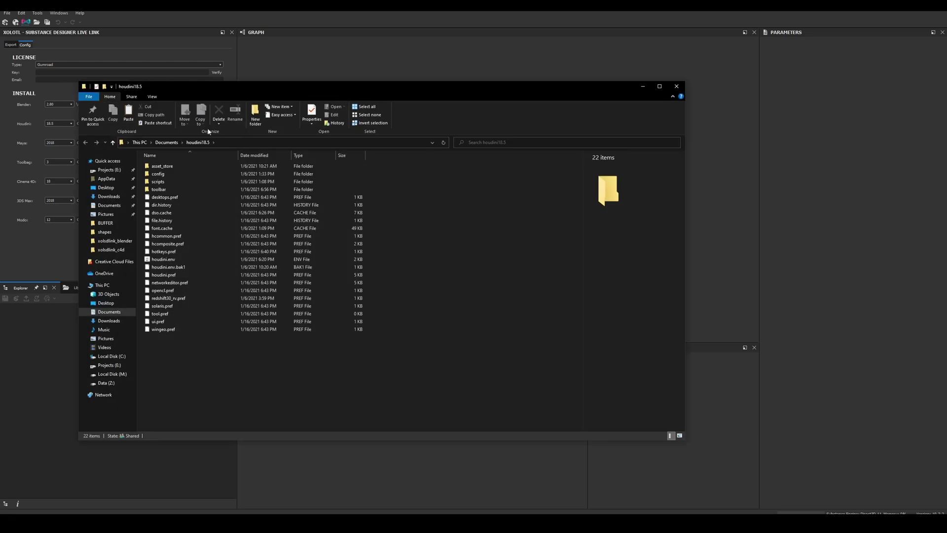
left_click(189, 182)
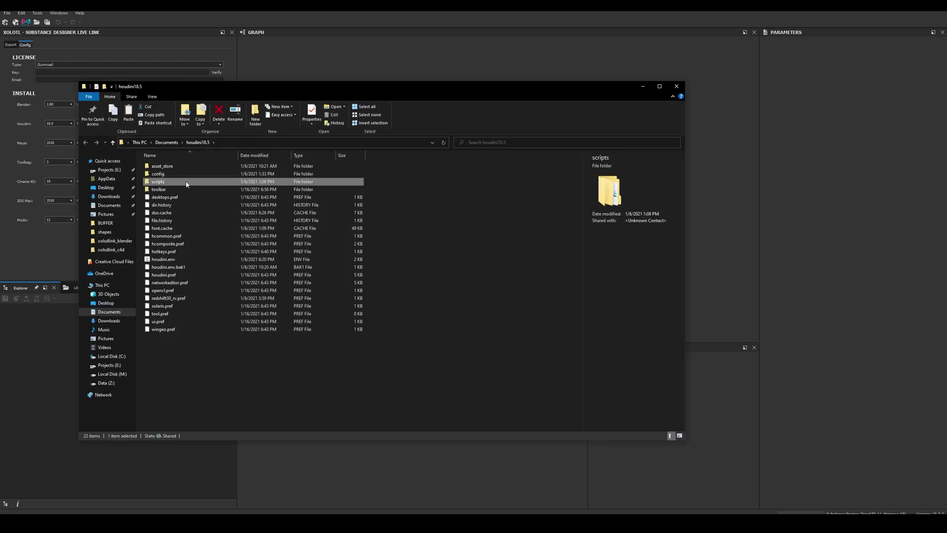
double_click(187, 181)
double_click(185, 168)
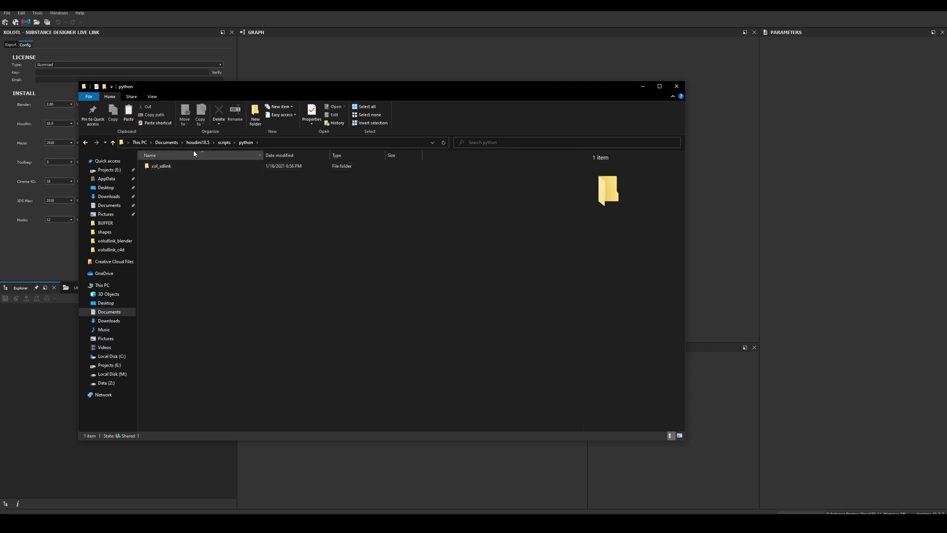
- Open the houdini18.5 toolbar folder and select the xolsdlink.shelf file
left_click(197, 143)
left_click(177, 189)
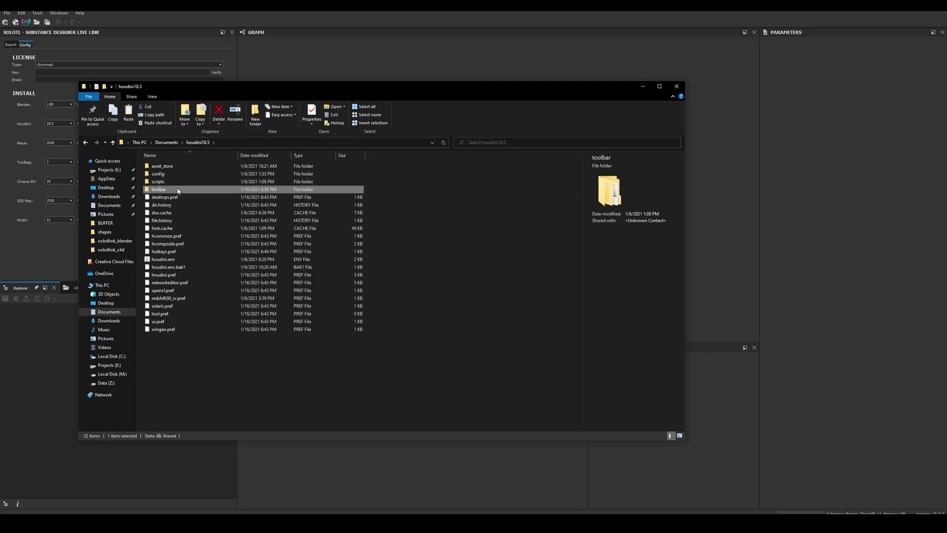
double_click(177, 189)
left_click(177, 184)
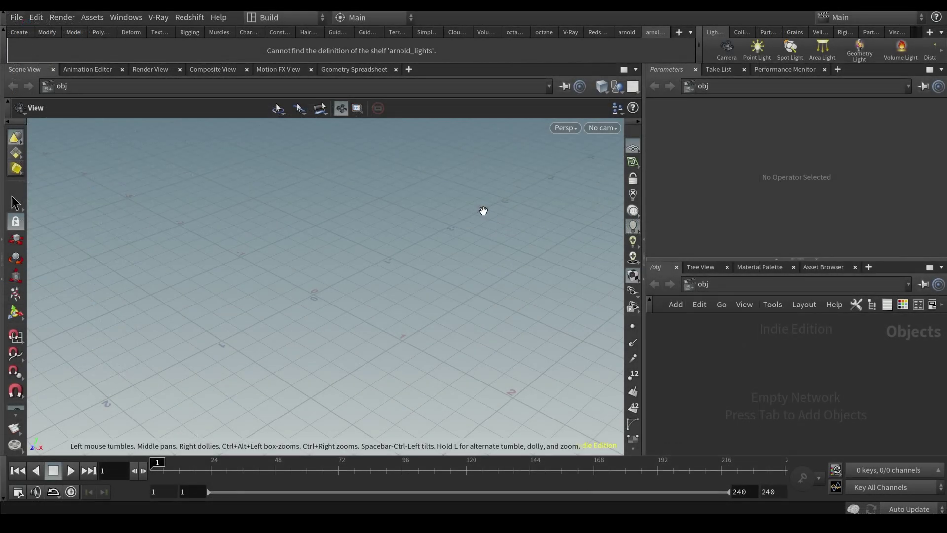
- Enable the XolSDLink shelf in Houdini and launch its SD Link tool
left_click(679, 32)
mouse_move(704, 81)
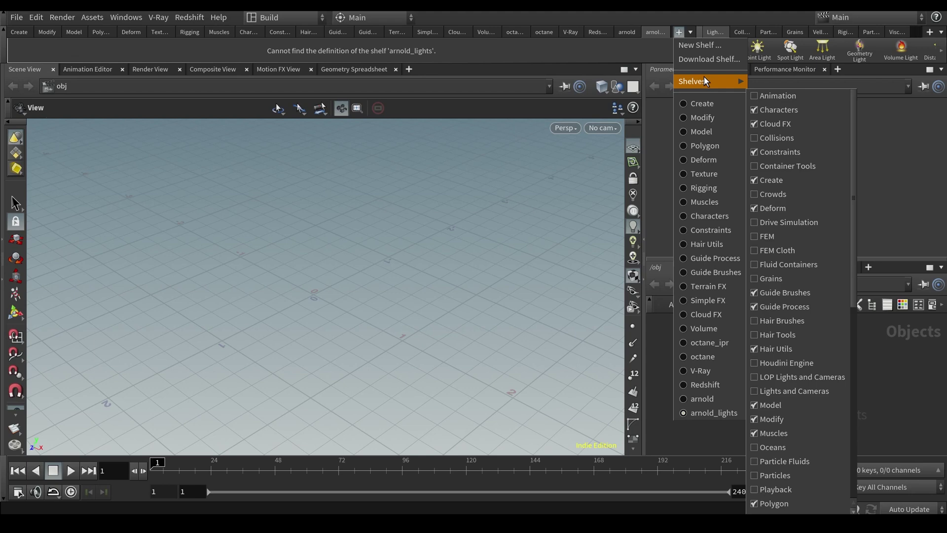
scroll(849, 243, "down", 8)
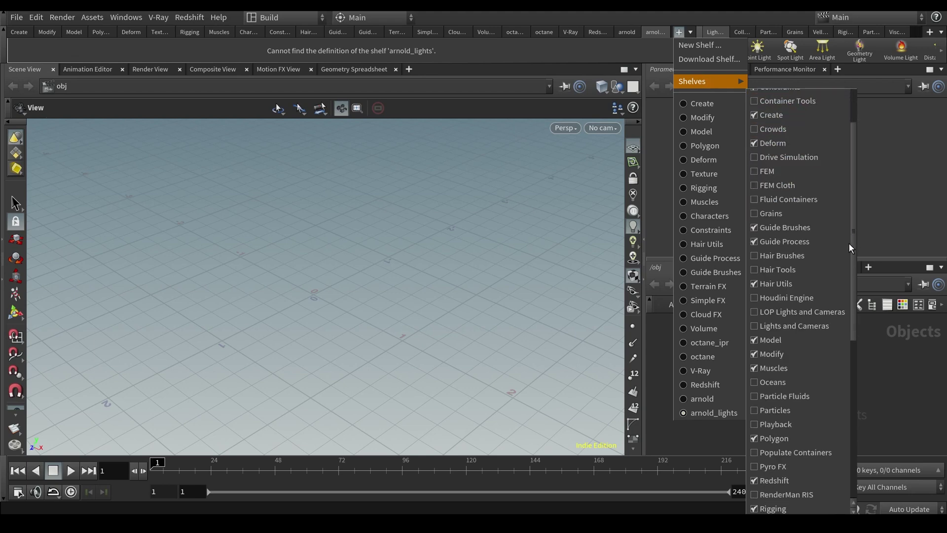
left_click(799, 509)
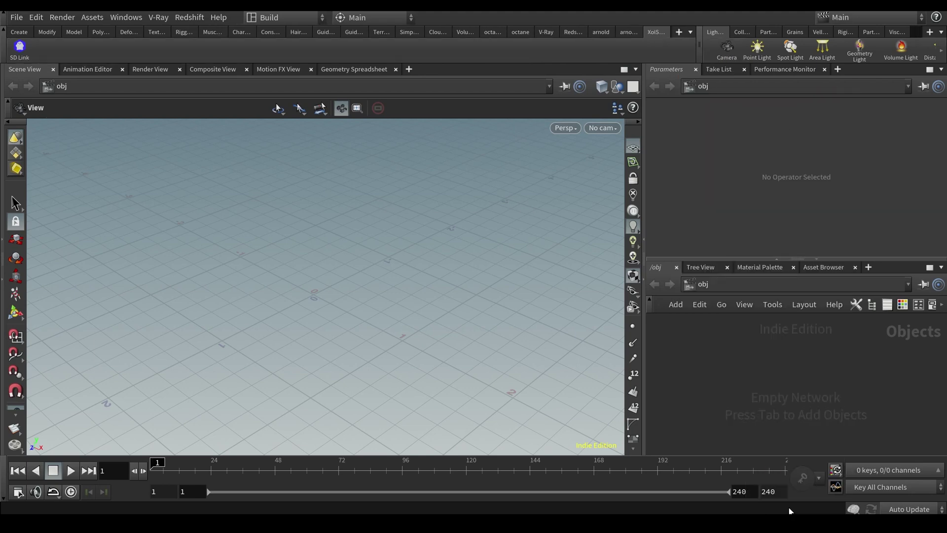
left_click(24, 46)
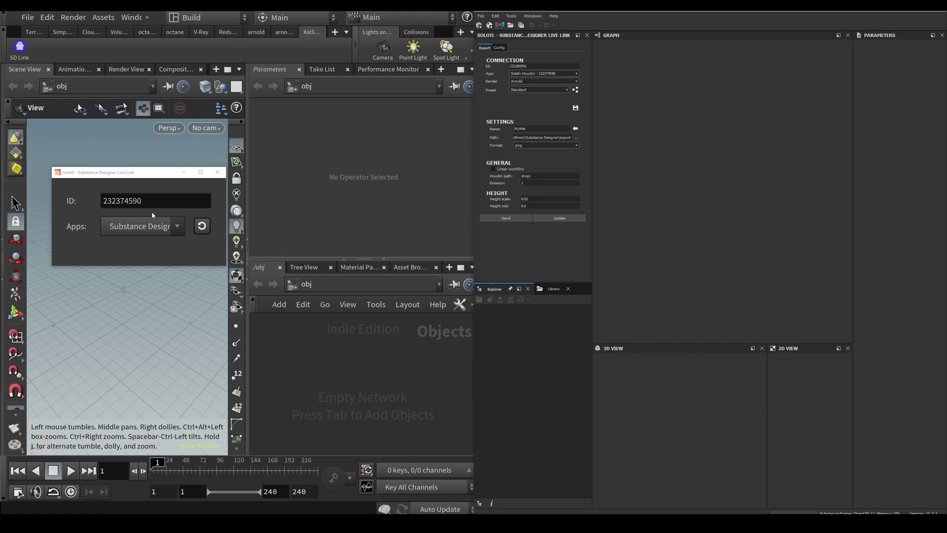
- Keep Substance Designer as the linked app, then close and reopen the Live Link dialog
left_click(146, 223)
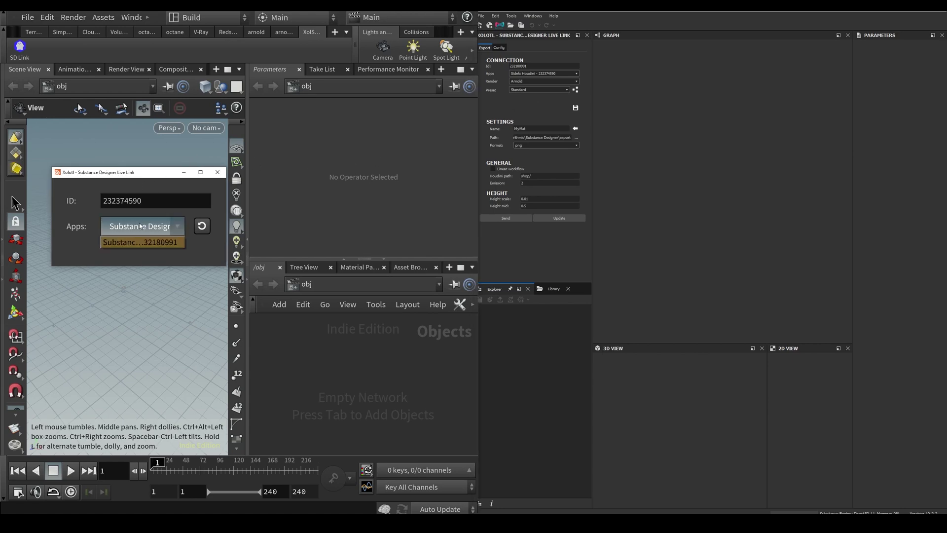
left_click(140, 226)
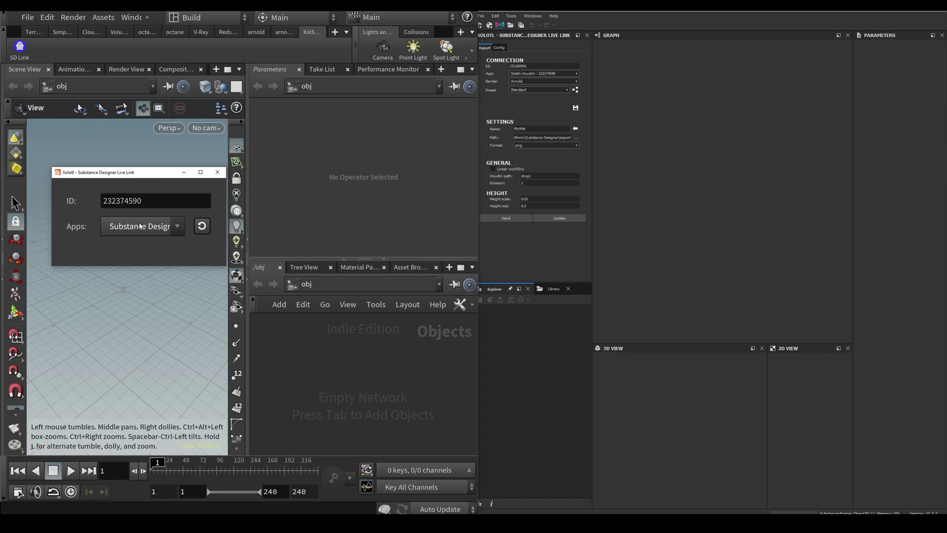
left_click(217, 172)
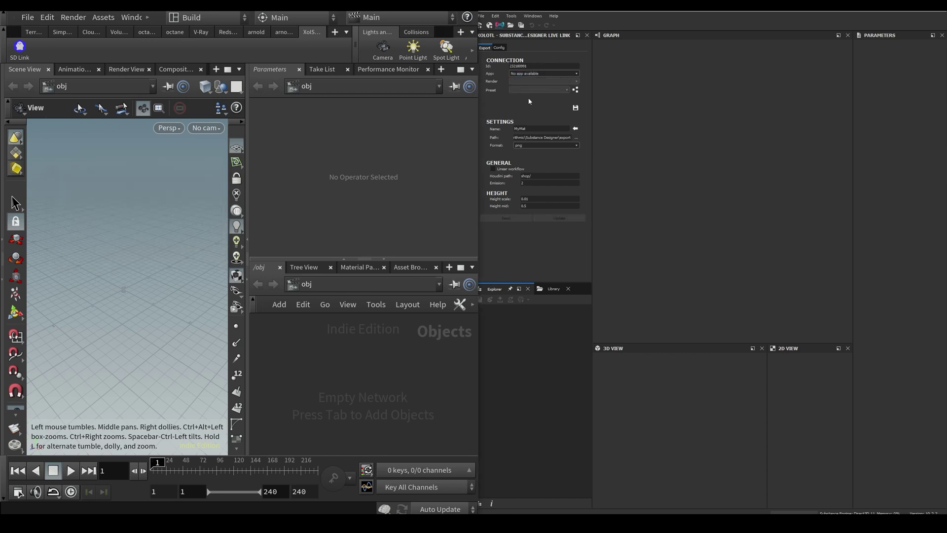
left_click(20, 47)
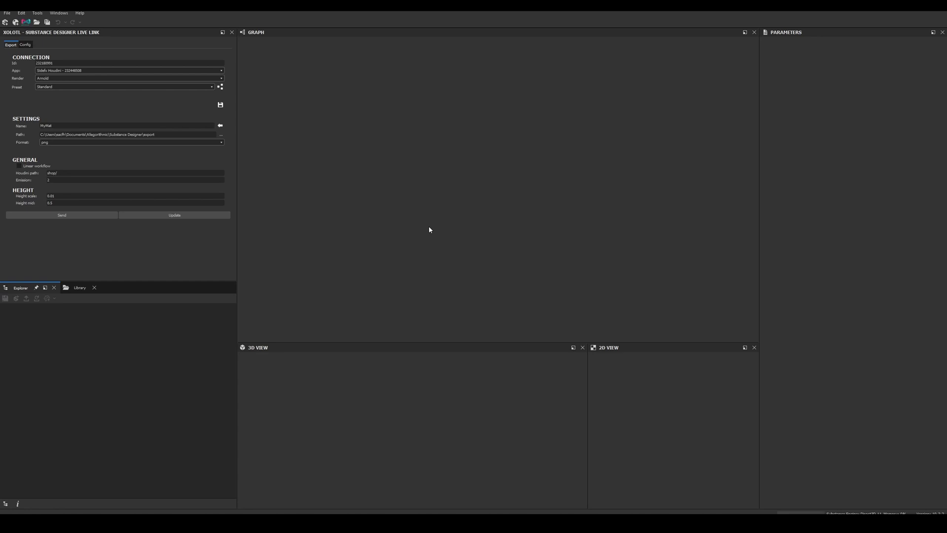
- Open the Python editor, then paste the licence key into the Xolotl Config Key field and verify it
left_click(59, 13)
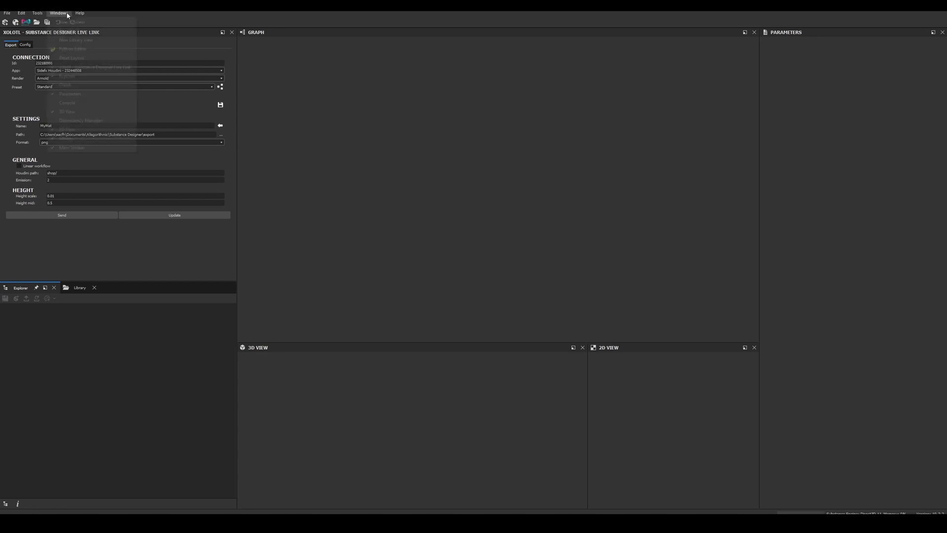
left_click(109, 57)
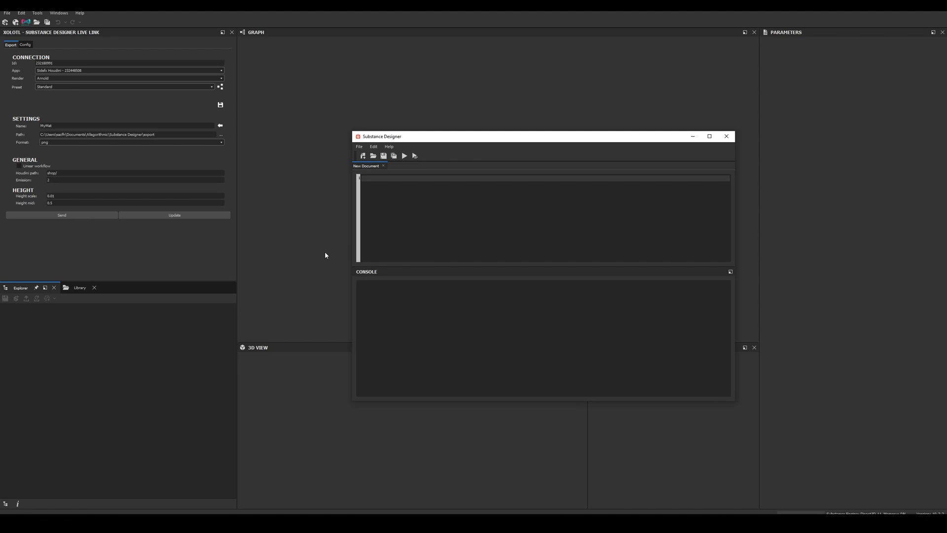
left_click(26, 45)
left_click(105, 73)
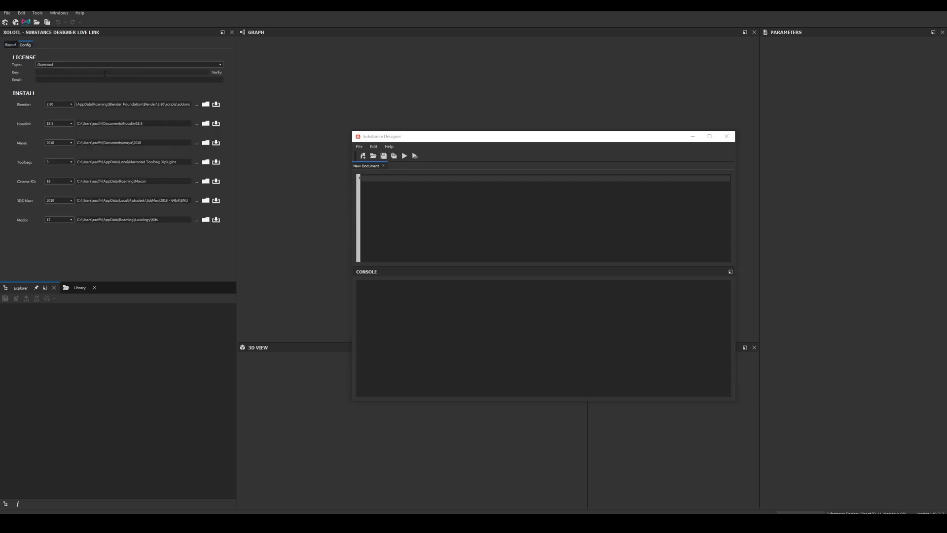
right_click(105, 74)
left_click(118, 114)
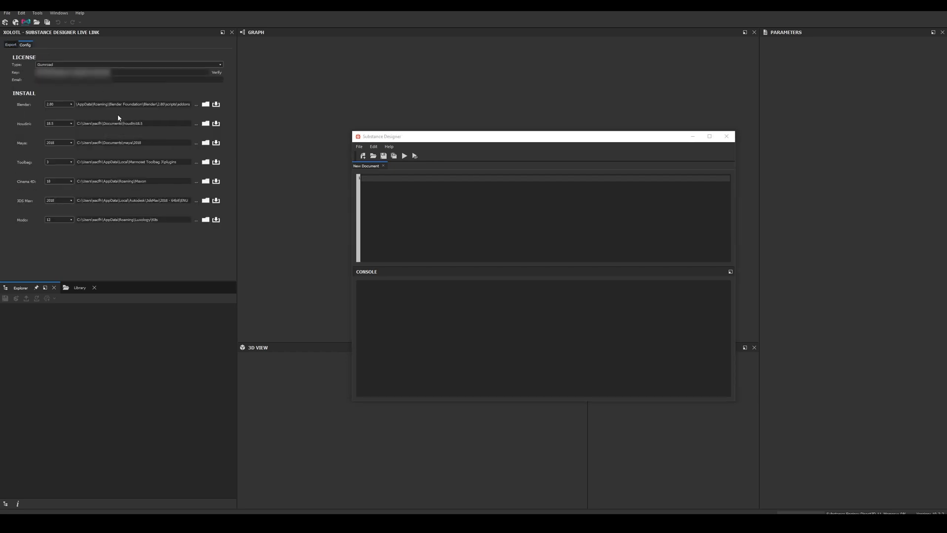
left_click(217, 72)
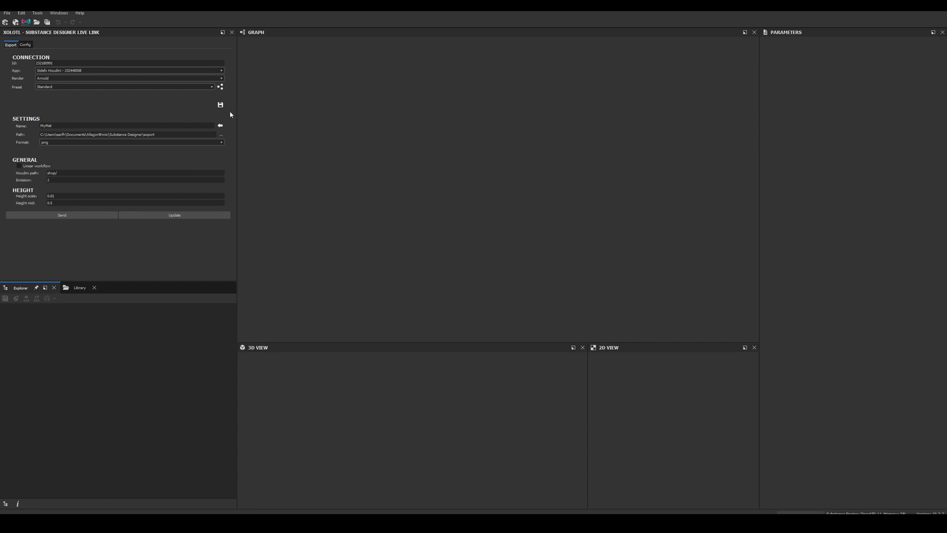
- Set the Export app to Sidefx Houdini, the renderer to V-Ray and the preset to Standard
left_click_drag(56, 64, 33, 65)
left_click(84, 70)
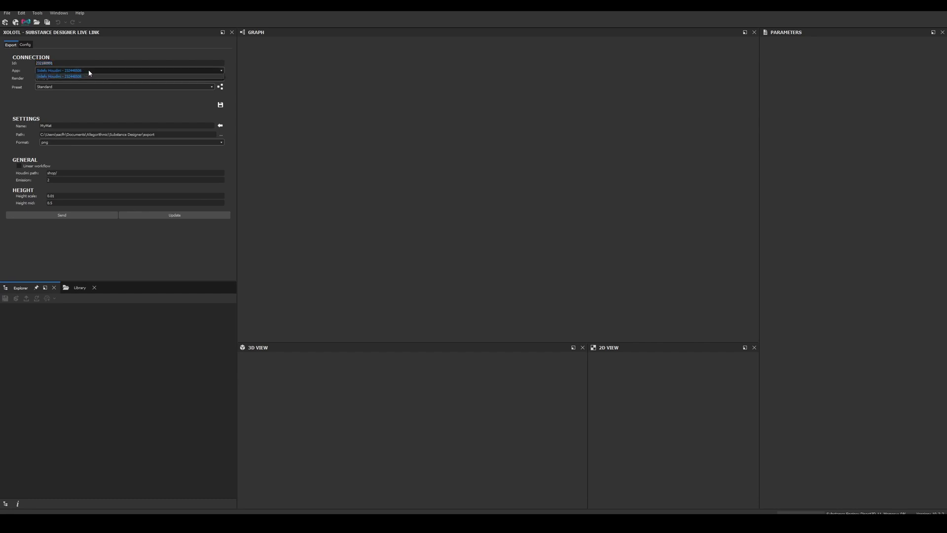
left_click(89, 75)
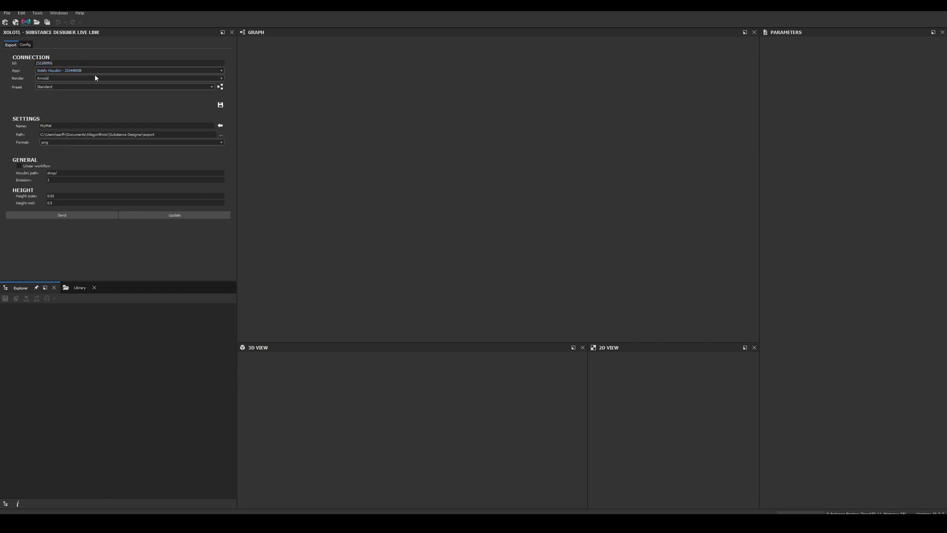
left_click(99, 78)
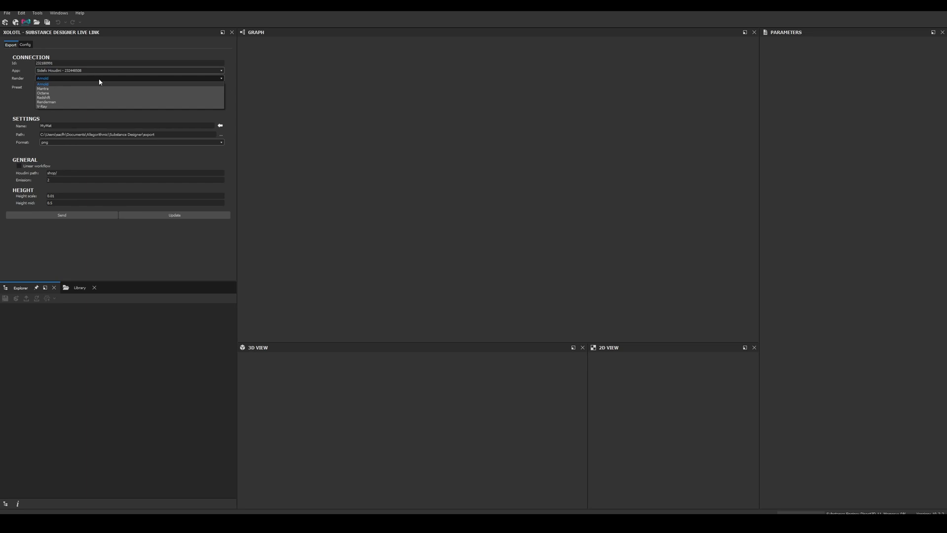
left_click(97, 105)
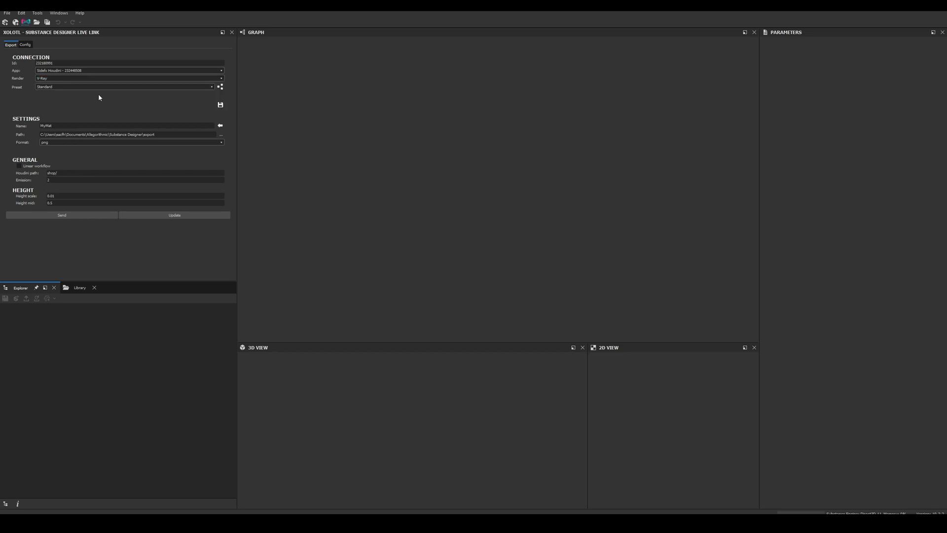
left_click(102, 87)
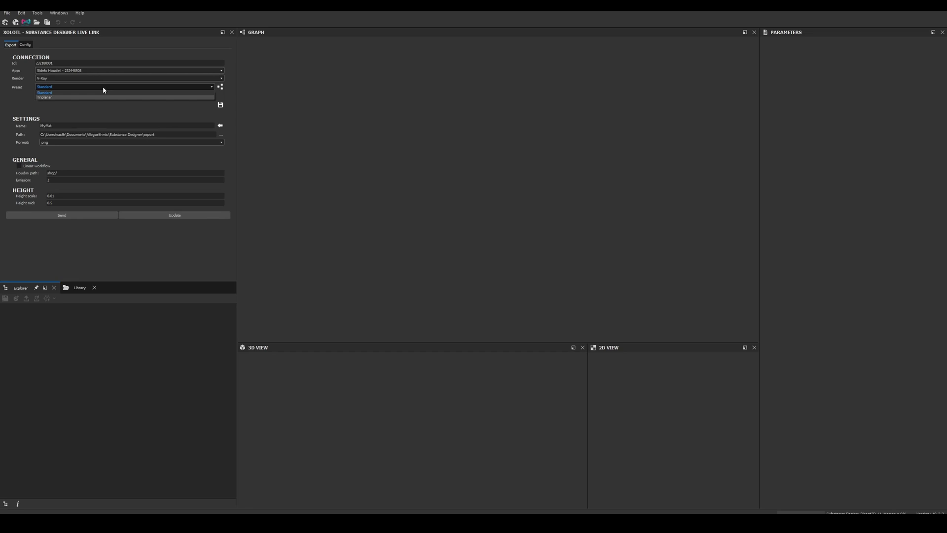
left_click(103, 87)
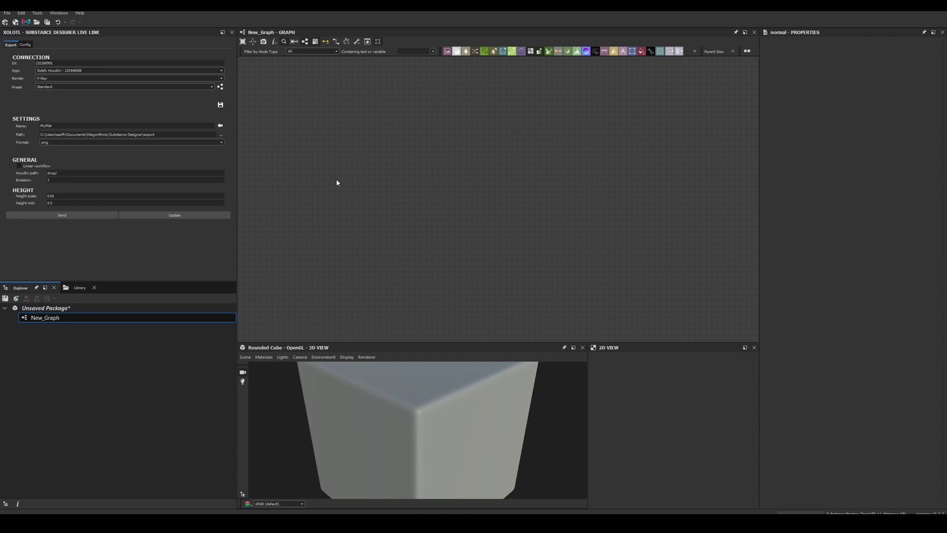
- Generate the Standard preset's output nodes in New_Graph, removing the accidental duplicate set
left_click(221, 87)
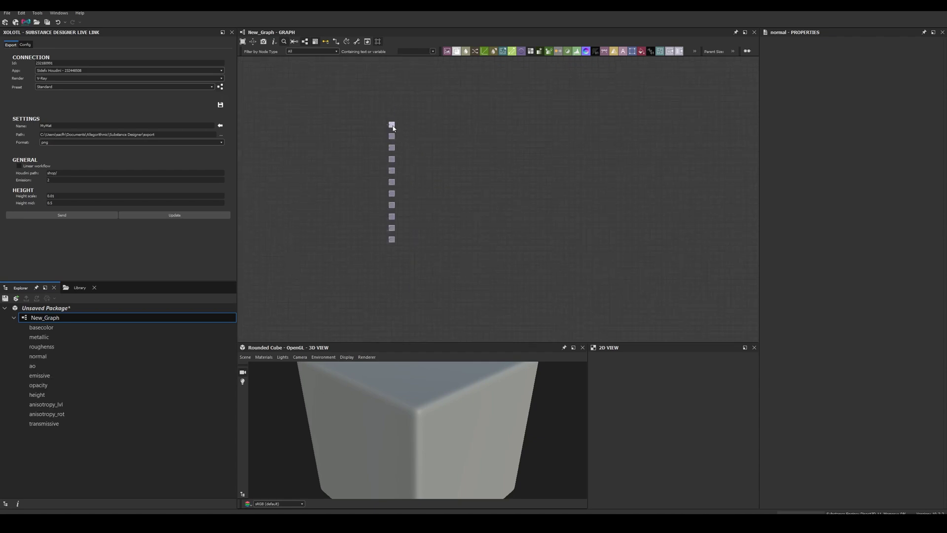
scroll(361, 162, "up", 5)
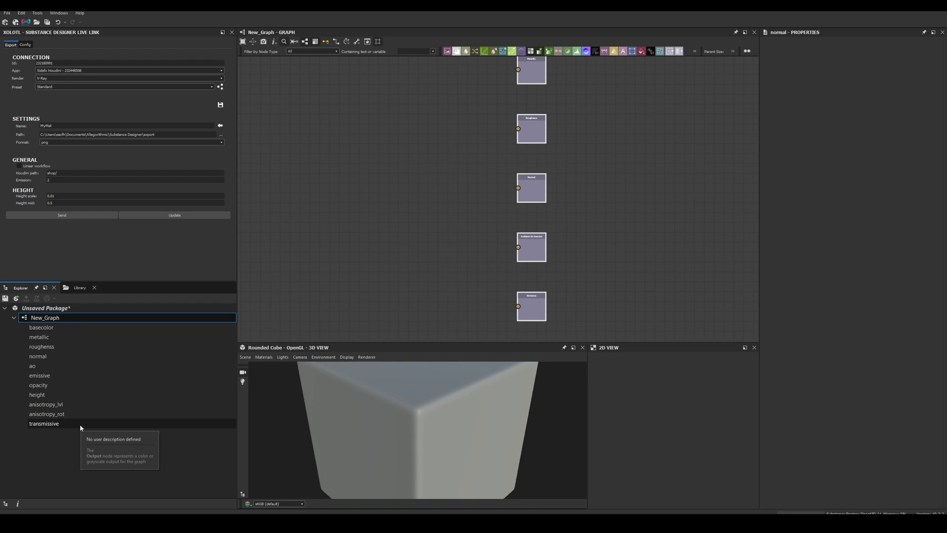
scroll(599, 294, "down", 3)
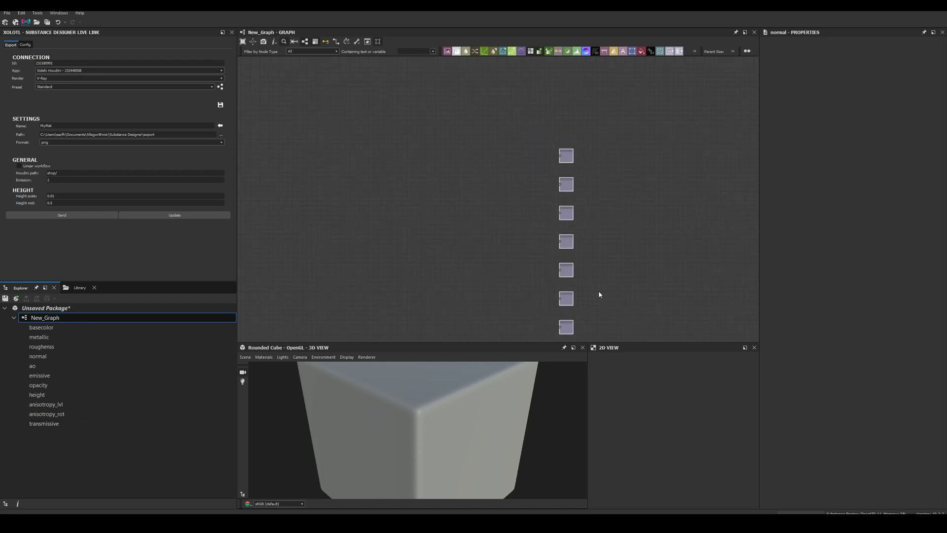
middle_click_drag(598, 294, 426, 152)
left_click(404, 195)
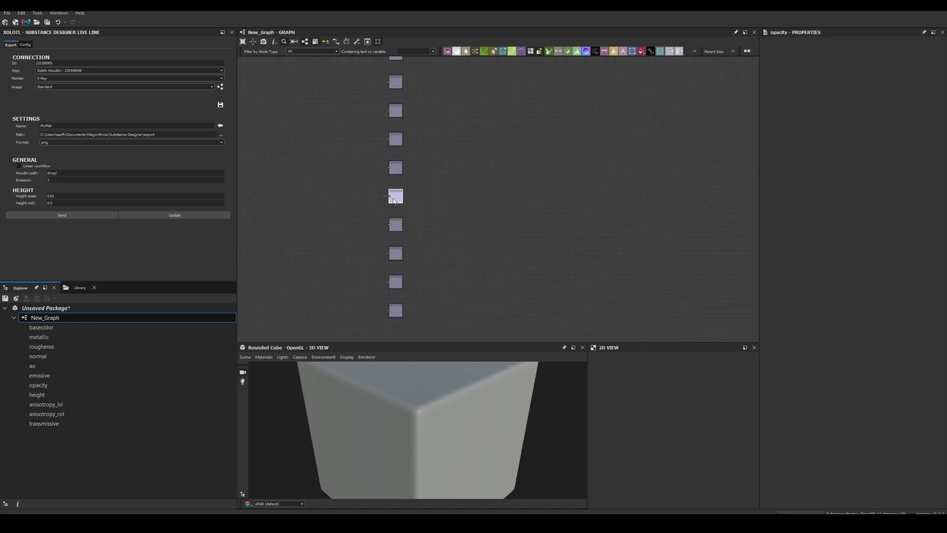
left_click(222, 88)
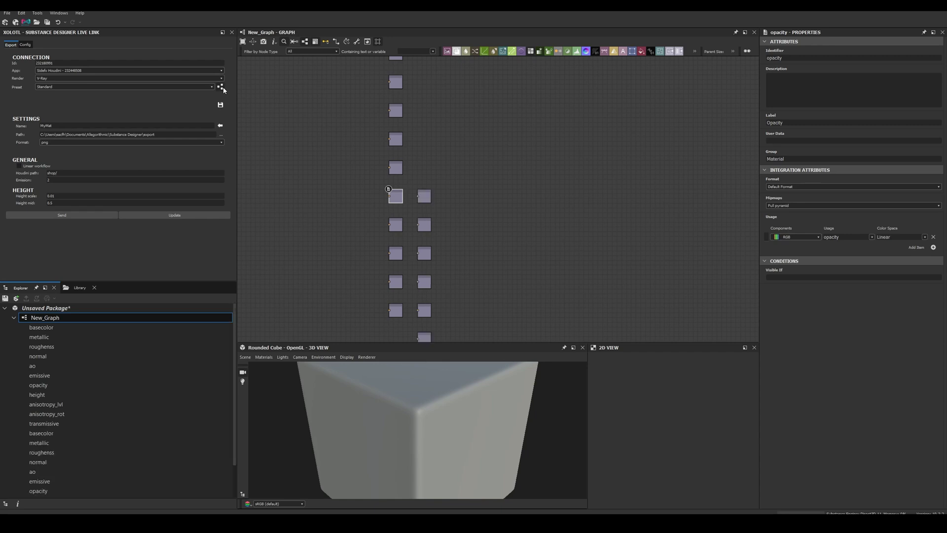
scroll(469, 226, "down", 5)
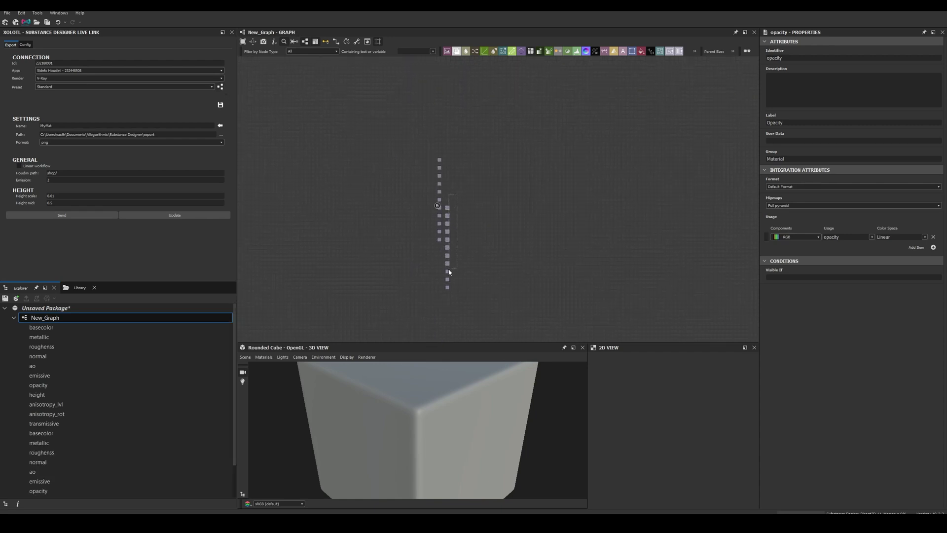
key("Delete")
- Delete the Emissive, Opacity and Height output nodes
scroll(440, 202, "up", 10)
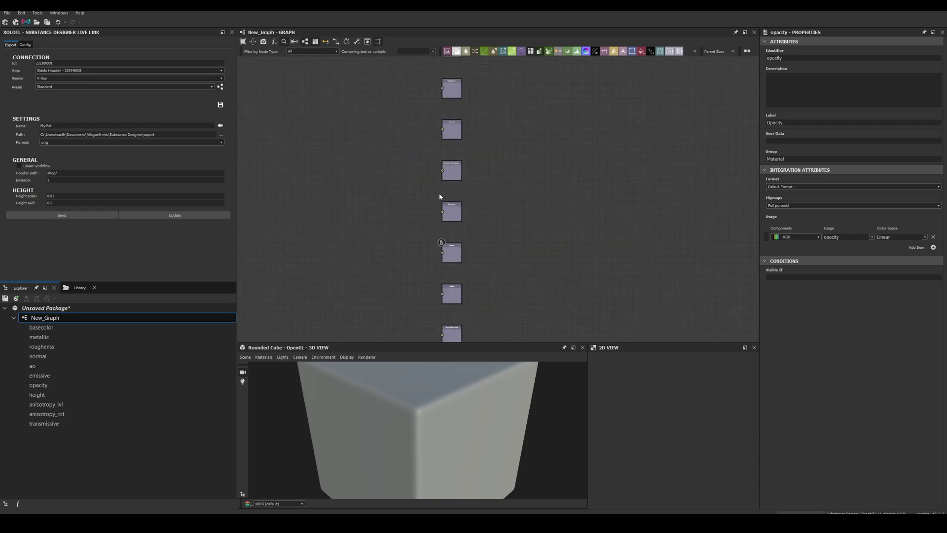
middle_click_drag(495, 302, 490, 271)
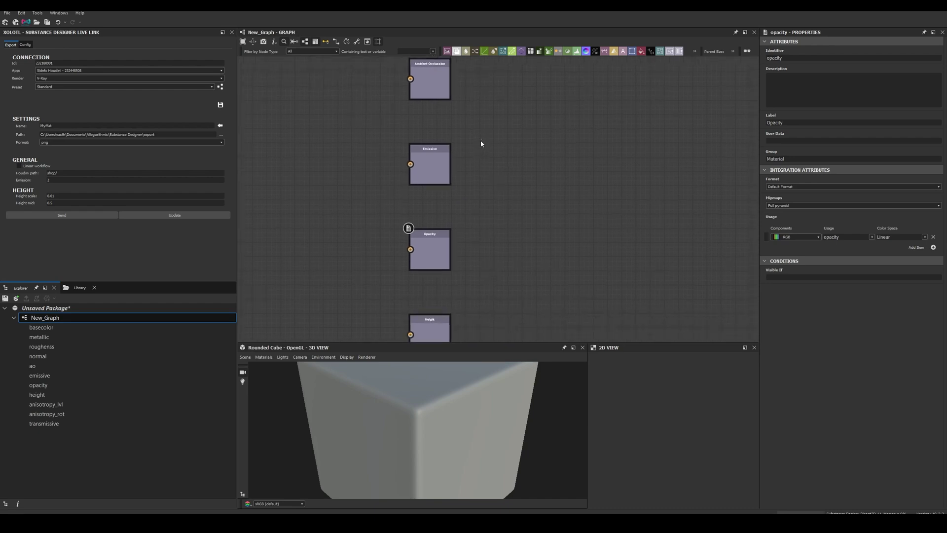
left_click_drag(480, 141, 362, 339)
key("Delete")
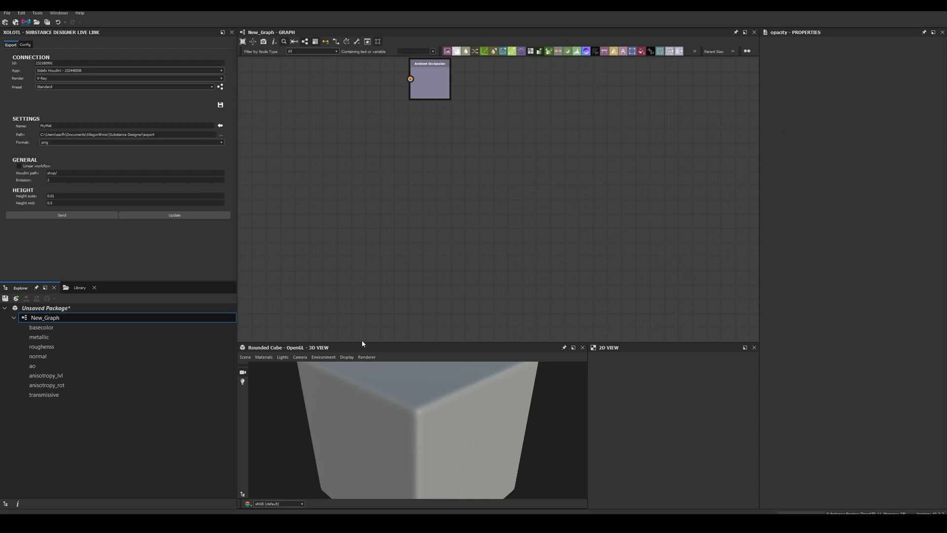
- Name the export Pinata, keep png format and leave linear workflow off
left_click(430, 77)
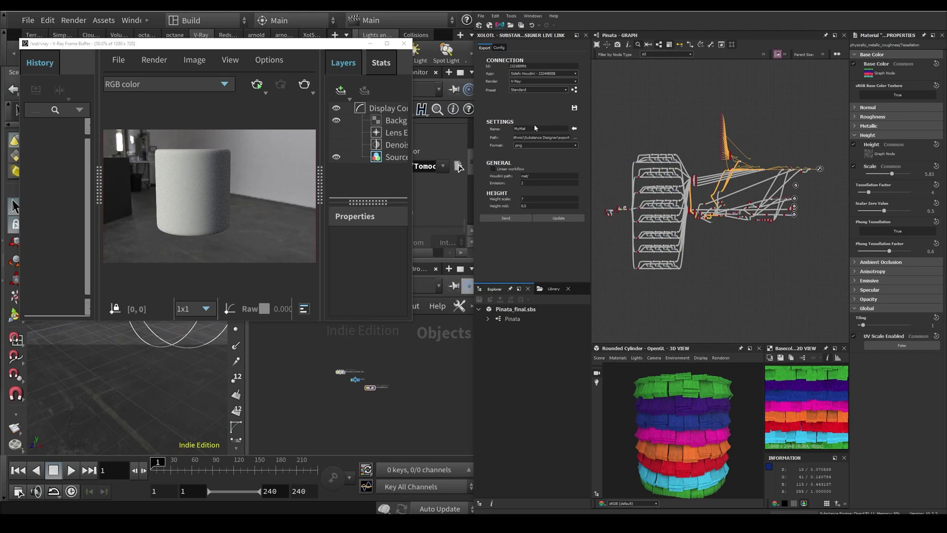
left_click(574, 129)
left_click_drag(533, 137, 579, 142)
left_click(536, 146)
left_click(536, 146)
left_click(513, 170)
left_click(512, 171)
- Confirm the mat/ Houdini path and push the material to Houdini with Update
left_click_drag(534, 176, 521, 176)
left_click(510, 261)
left_click(552, 223)
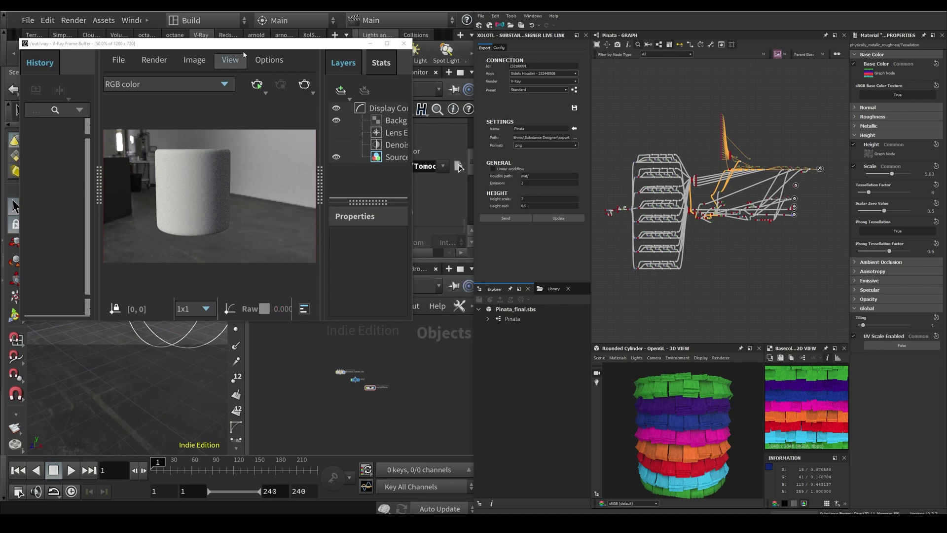
- Move the V-Ray Frame Buffer to the right side and switch the network view to mat
left_click_drag(232, 44, 709, 84)
left_click(306, 285)
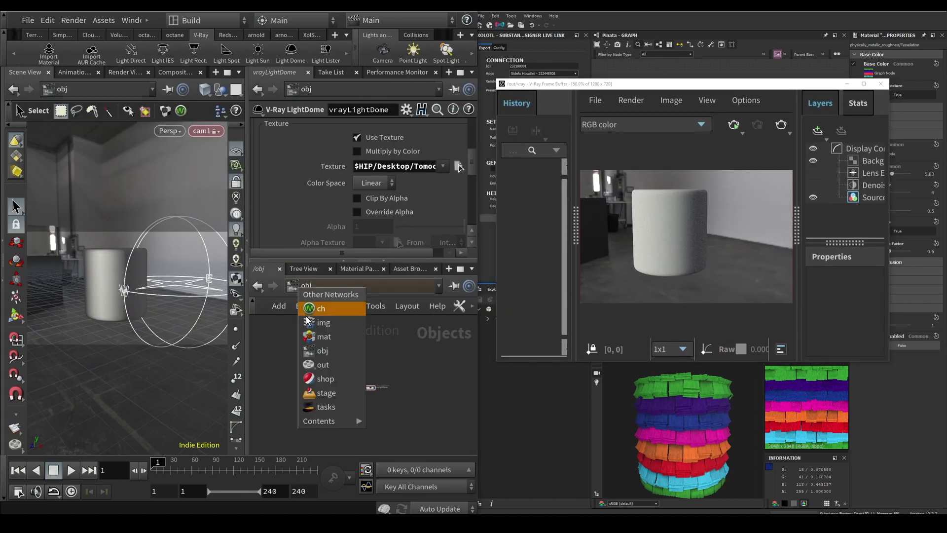
left_click(314, 339)
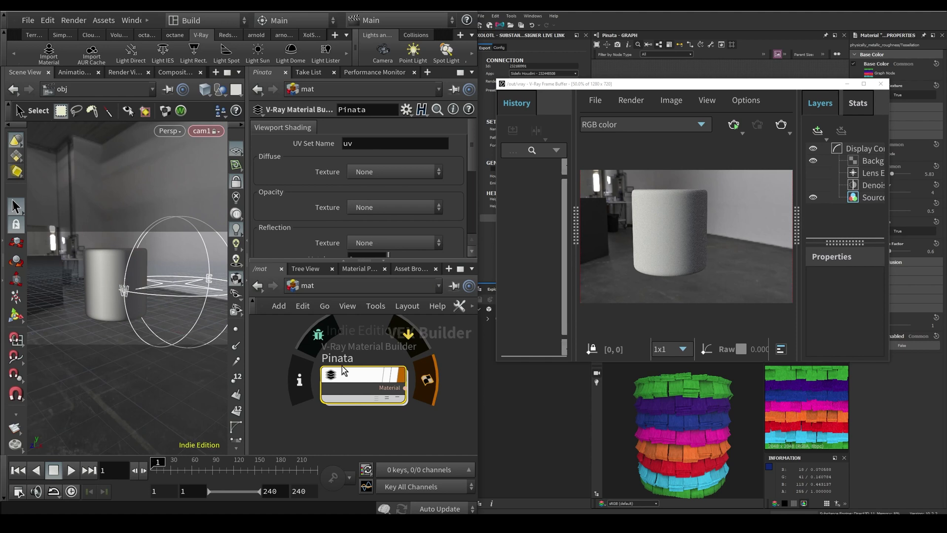
- Inspect the nodes inside the Pinata V-Ray Material Builder, then return to the mat network
double_click(356, 375)
scroll(352, 382, "down", 1)
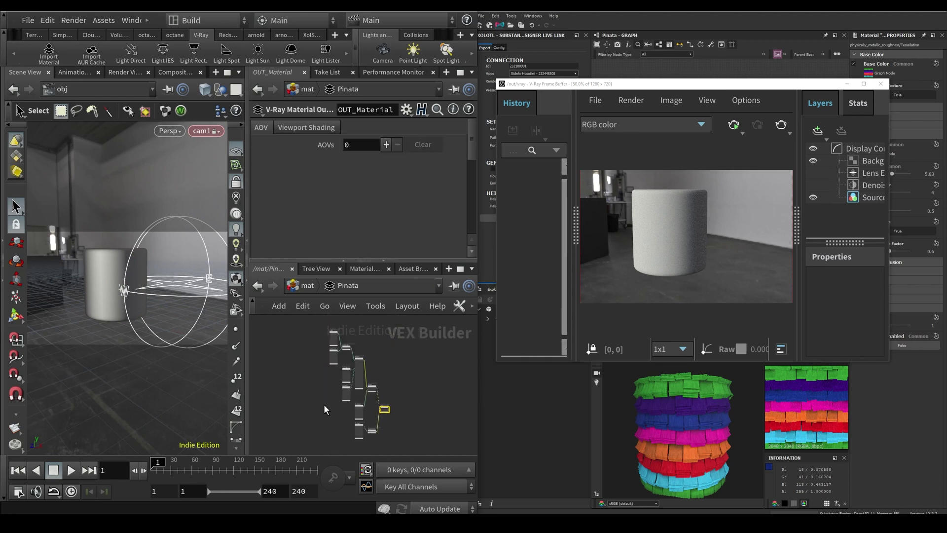
left_click(313, 286)
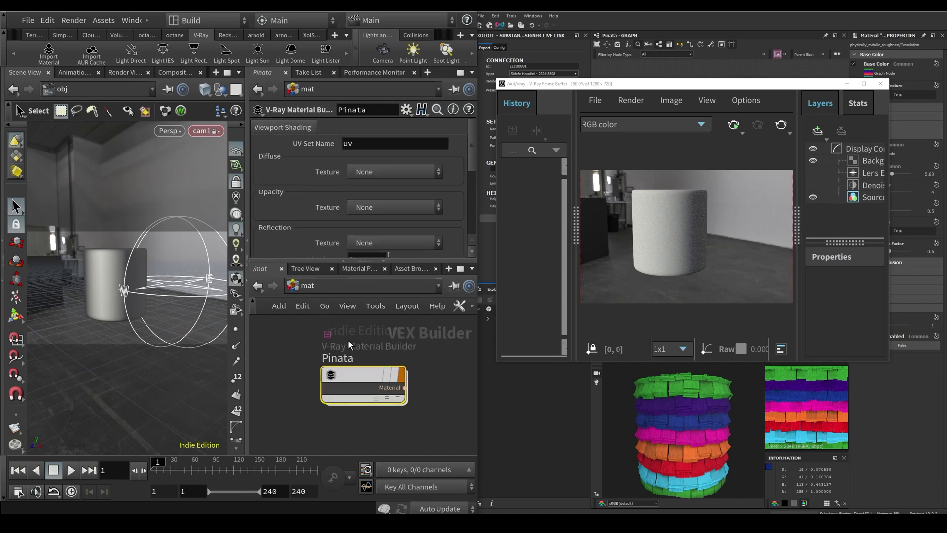
- Assign /mat/Pinata as the Rounded_Cylinder's material
left_click(108, 261)
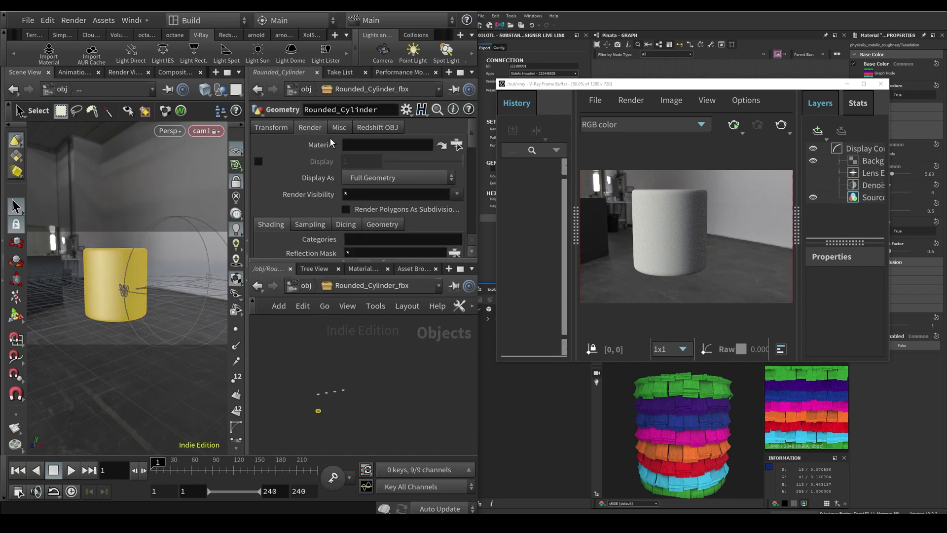
left_click(457, 144)
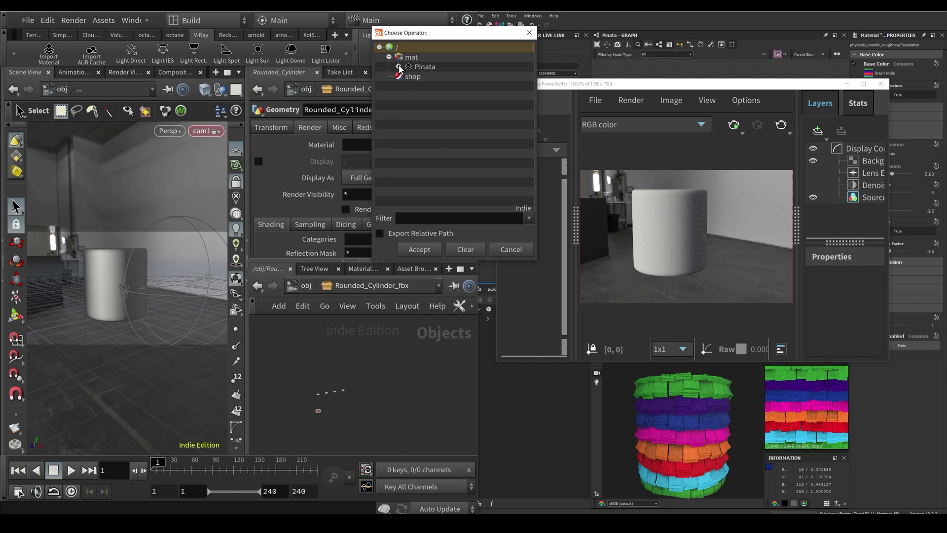
left_click(419, 68)
left_click(427, 250)
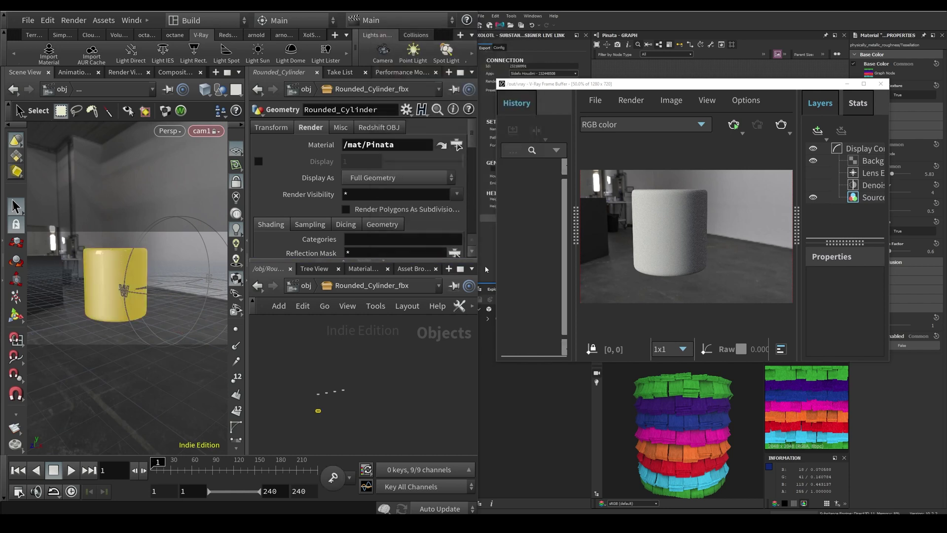
- Render the scene in the V-Ray Frame Buffer to see the pinata-textured cylinder
left_click(732, 126)
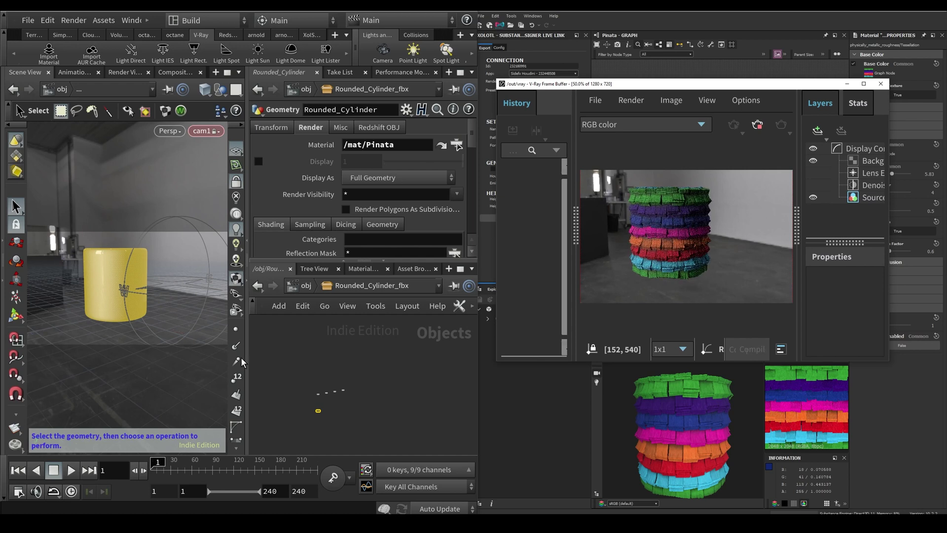
key("Escape")
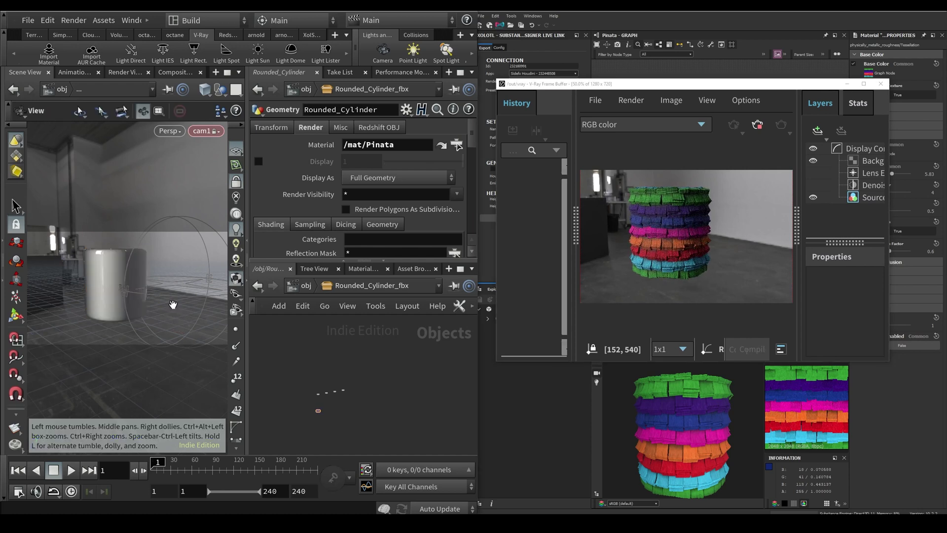
scroll(167, 307, "up", 4)
key("s")
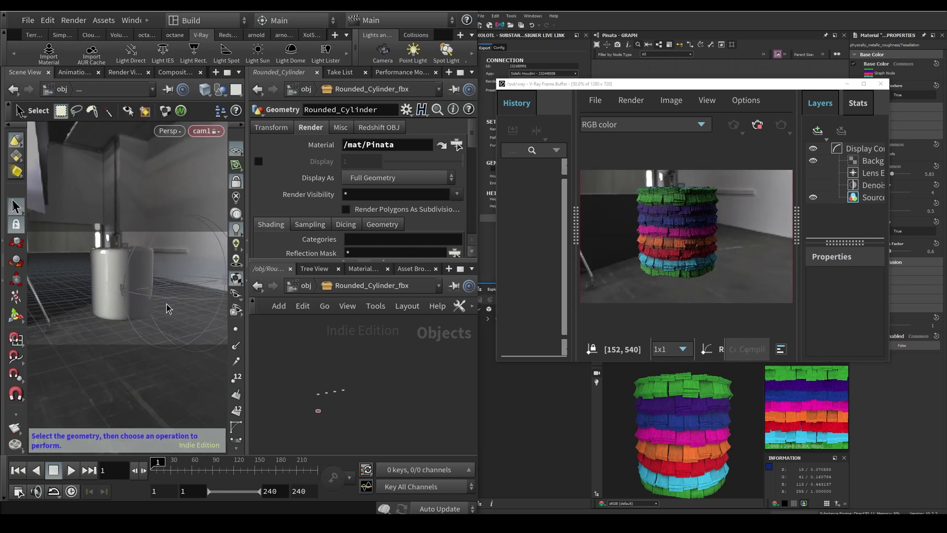